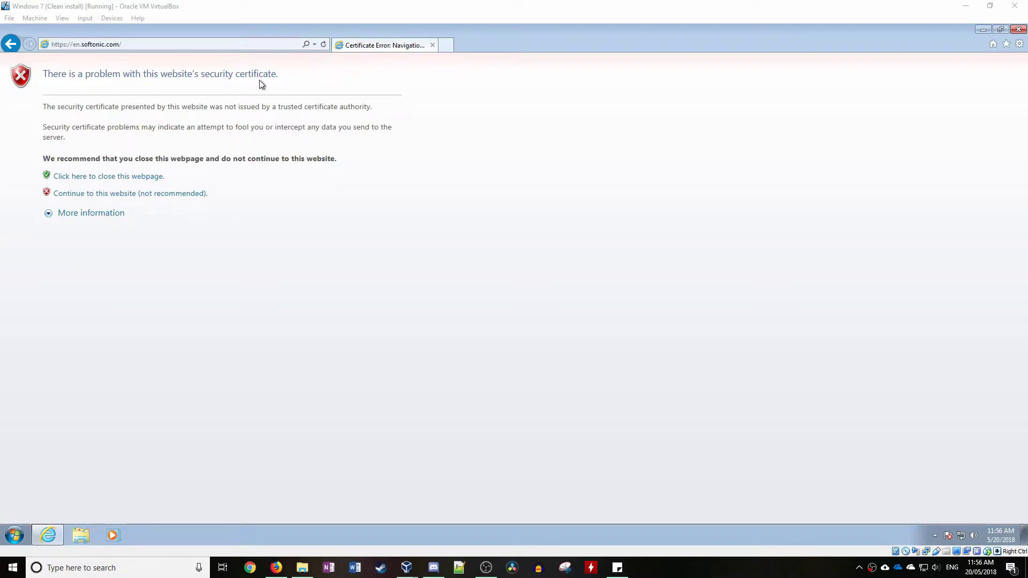
Continue to the Softonic website despite the certificate warning and look over its list of top Windows downloads
click(133, 194)
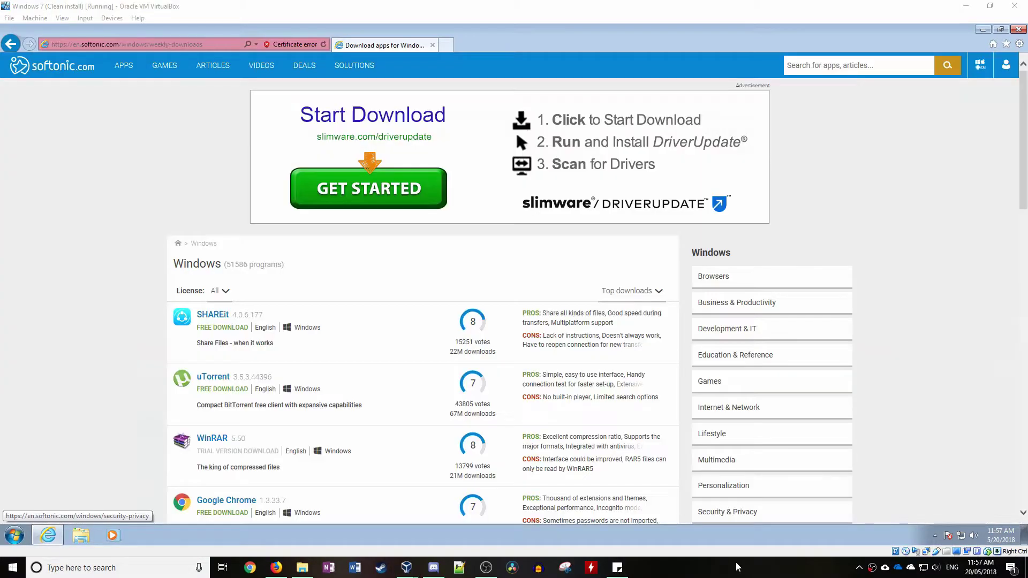
scroll(392, 336, down, 10)
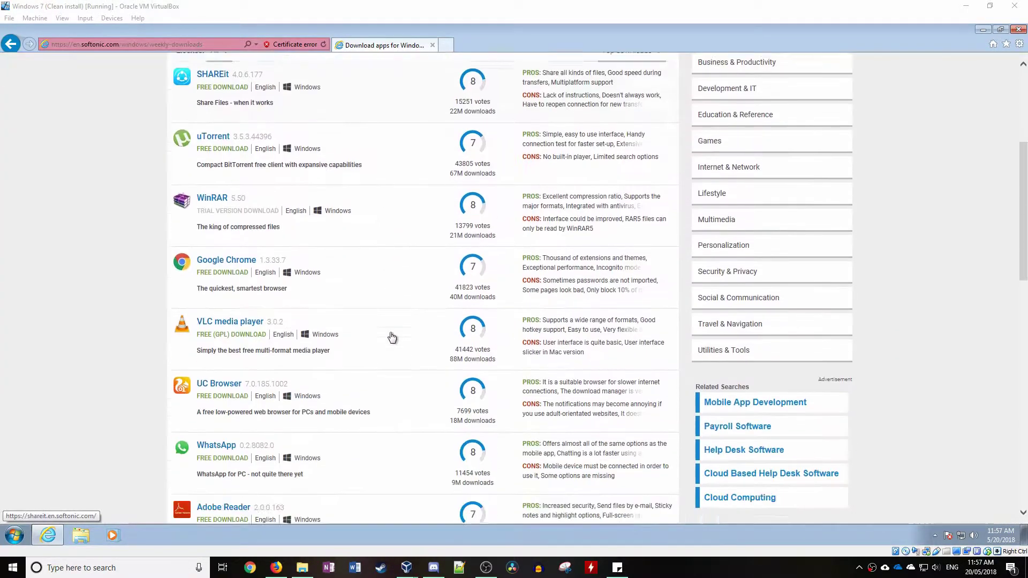
scroll(392, 337, up, 10)
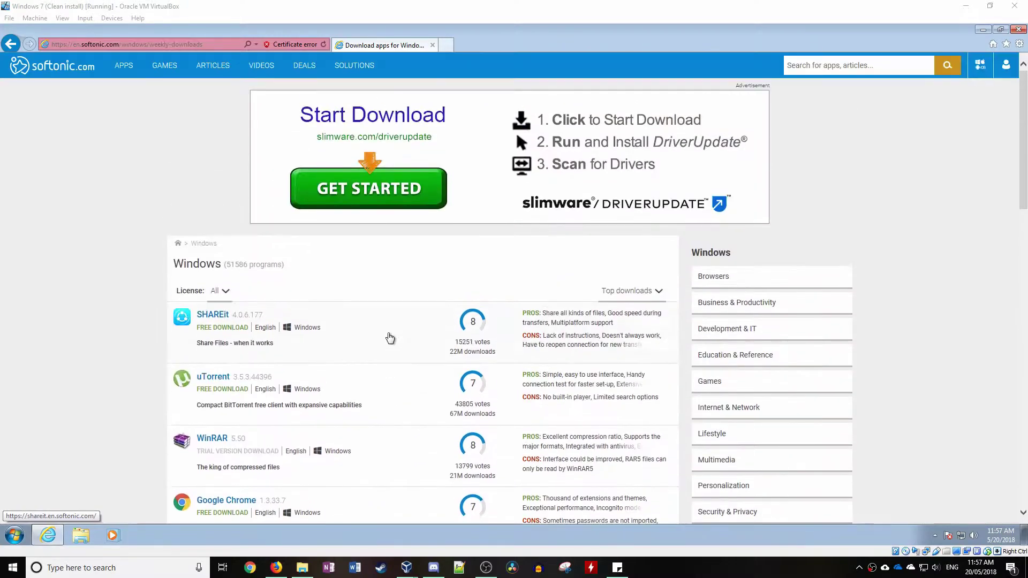
Open the SHAREit page in a new browser tab and start its alternative download from the external server
right_click(363, 336)
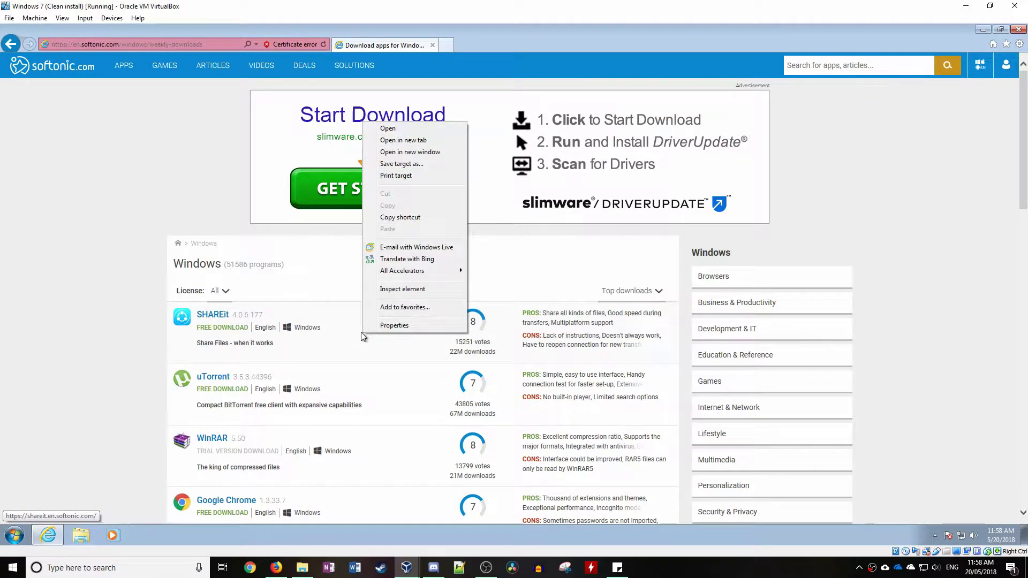
click(380, 140)
key(ctrl+Tab)
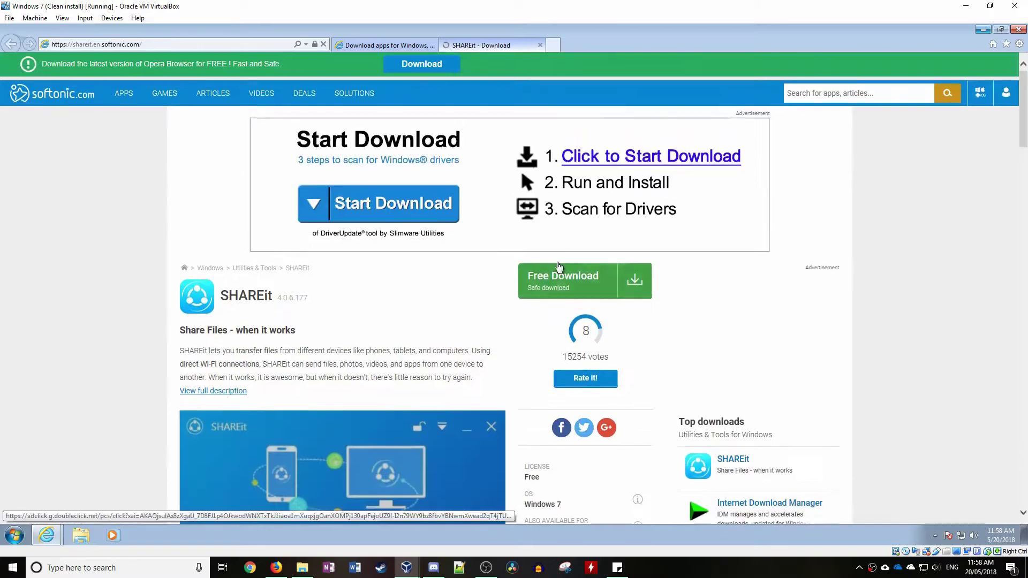
scroll(217, 497, down, 1)
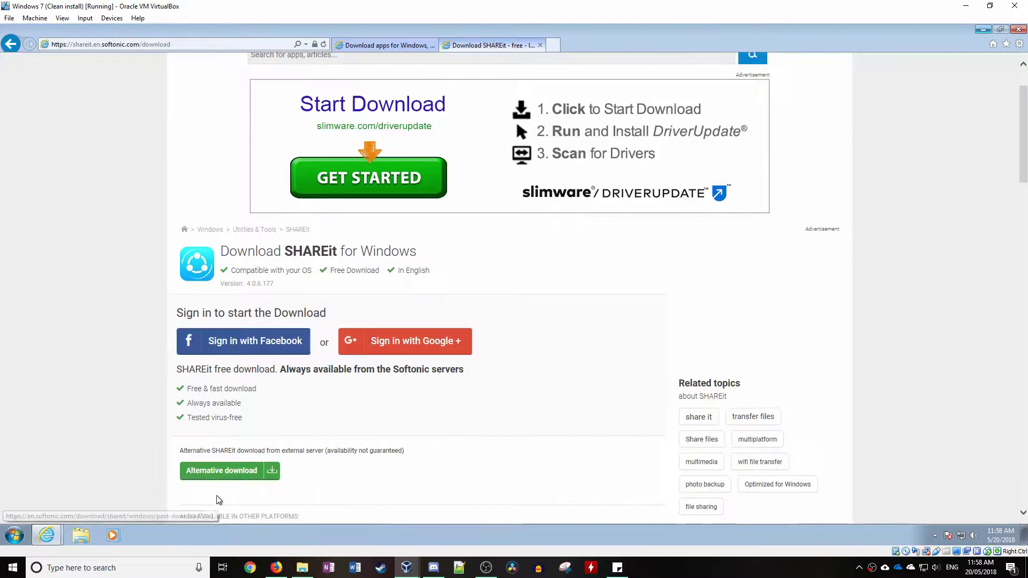
scroll(299, 359, down, 2)
click(255, 336)
Open the uTorrent page from the list in a new browser tab and save the SHAREit installer
click(383, 44)
middle_click(278, 378)
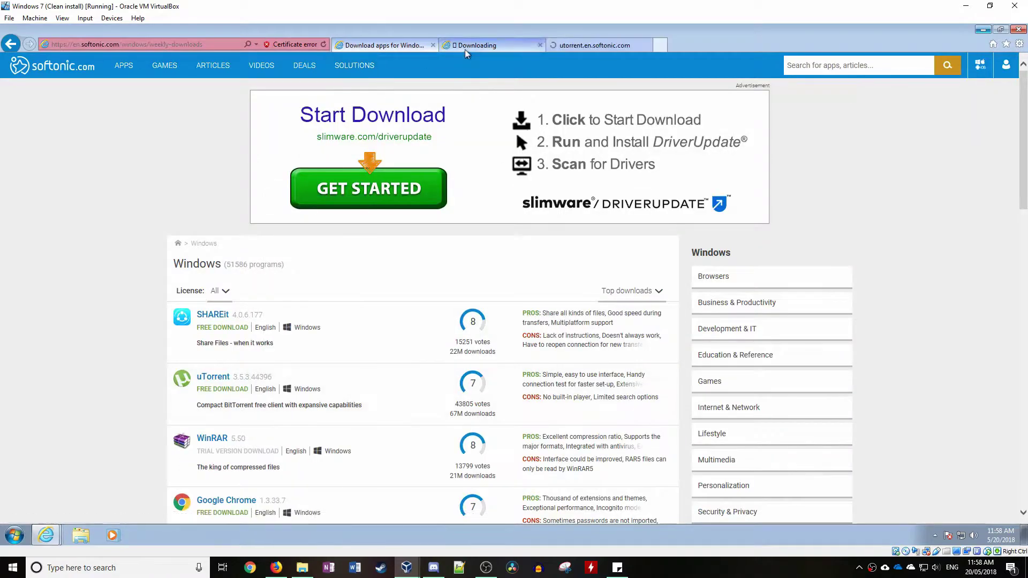
click(465, 47)
click(683, 512)
Try to download uTorrent for Windows through Softonic, then close the uTorrent website and its Softonic page
click(572, 50)
click(557, 294)
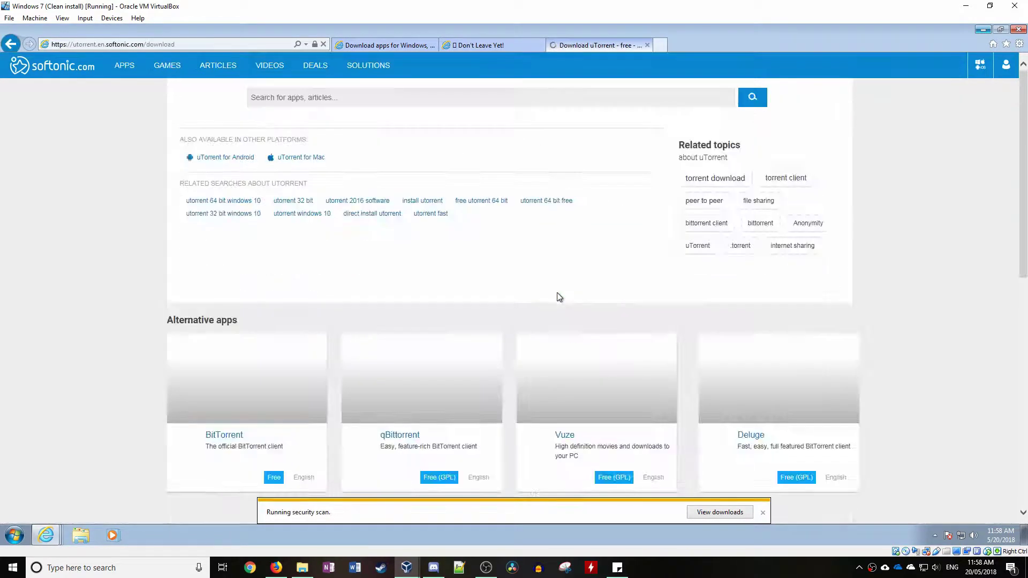
click(263, 338)
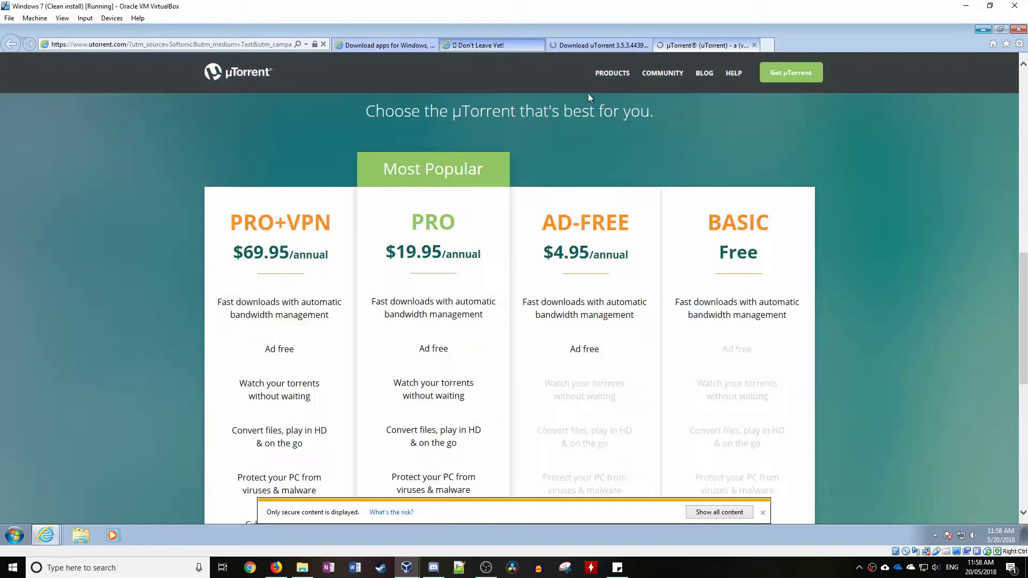
click(594, 45)
click(681, 46)
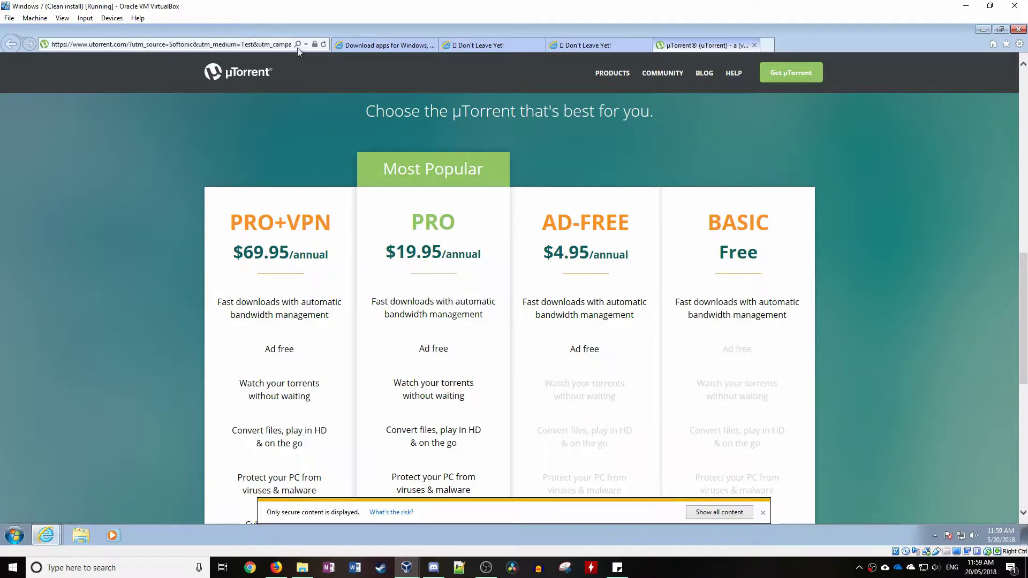
click(754, 45)
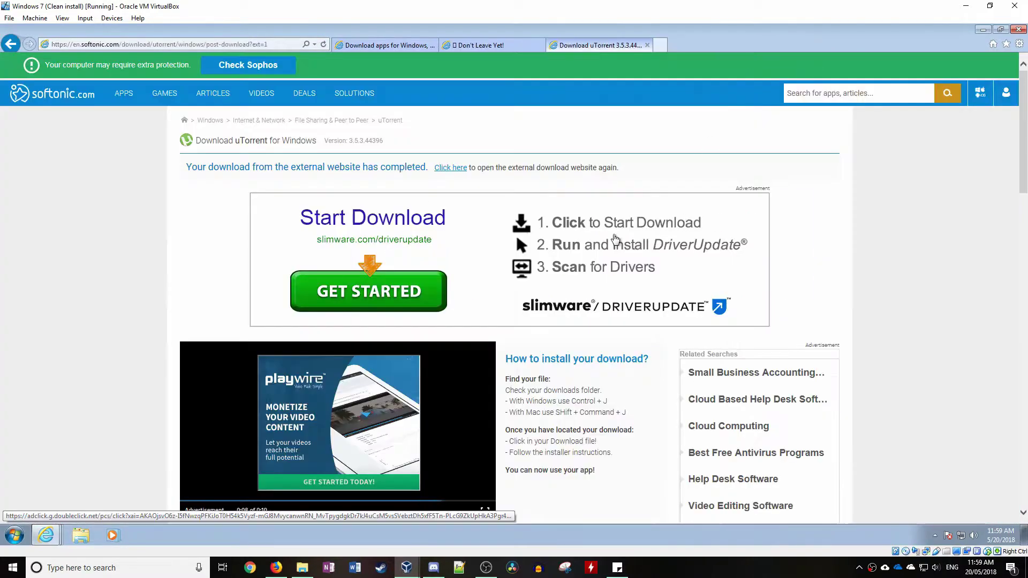
click(646, 45)
Close the remaining SHAREit page and open the WinRAR page from the list in a new browser tab
click(539, 45)
scroll(451, 197, down, 1)
right_click(349, 370)
click(417, 189)
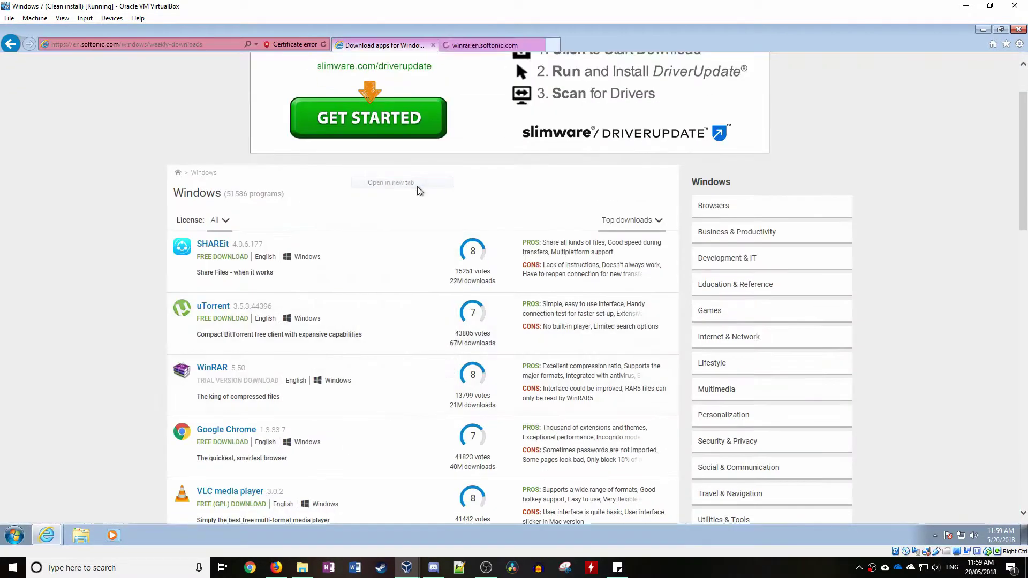
click(489, 47)
Download WinRAR 5.50 for Windows, save the installer, and close its page
click(555, 258)
scroll(415, 377, down, 1)
click(289, 328)
click(680, 512)
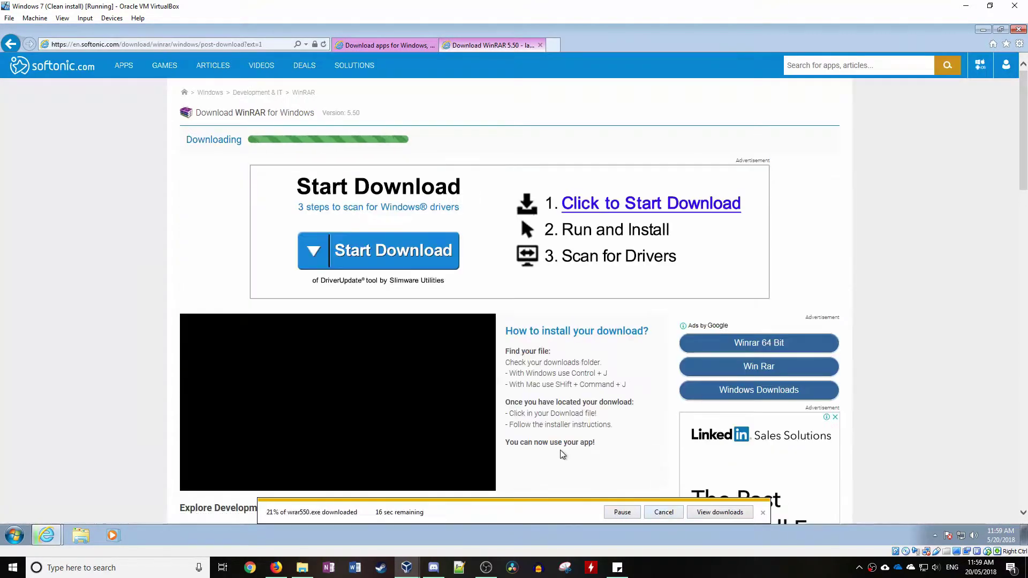
click(540, 45)
Try to download Google Chrome from its Softonic page, then close the pages opened for it
right_click(343, 181)
click(381, 197)
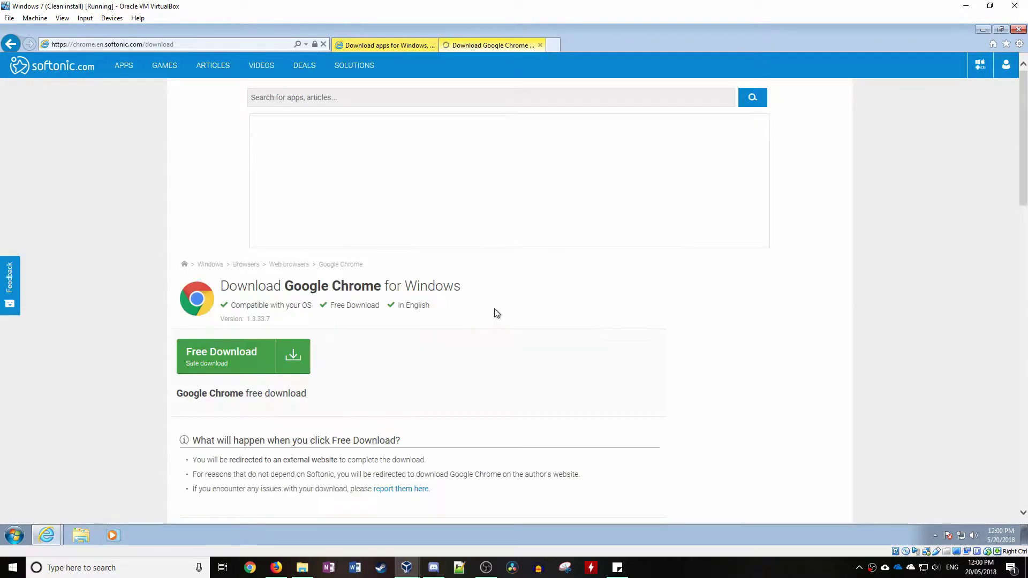
click(225, 360)
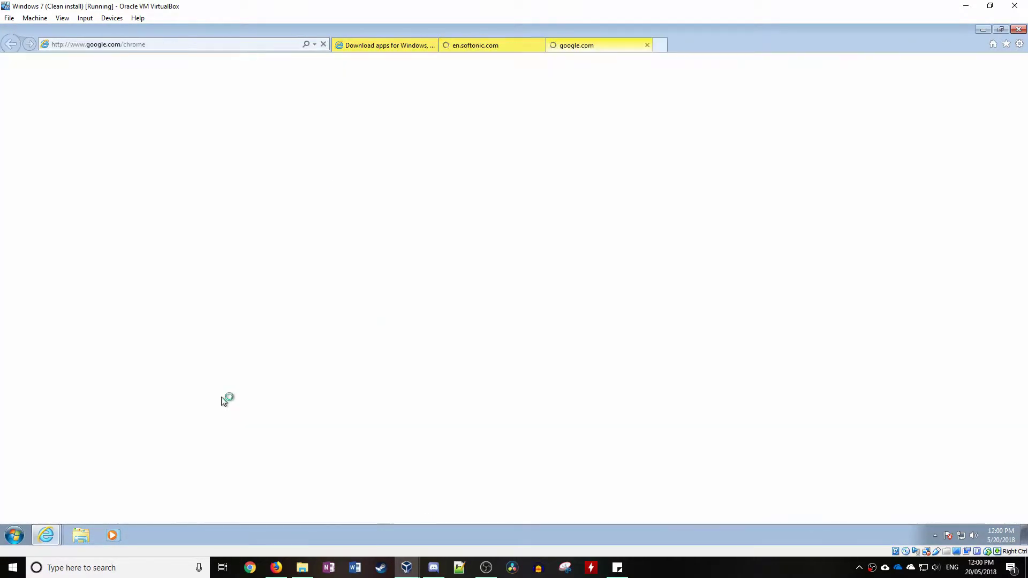
middle_click(601, 46)
middle_click(602, 47)
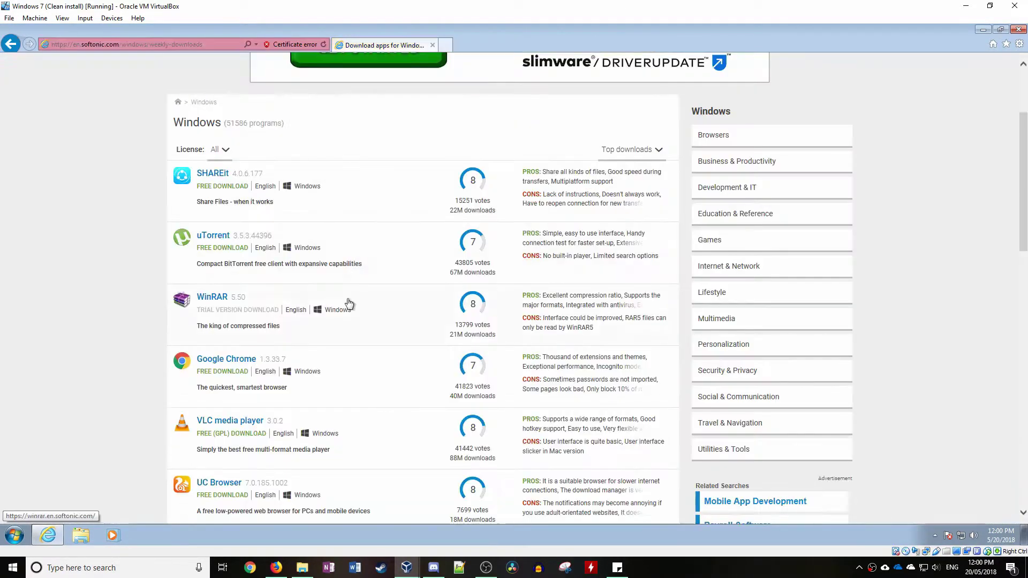
Open the VLC media player page from the downloads list in a new browser tab, keeping the list open
scroll(351, 300, down, 3)
click(354, 299)
click(11, 44)
right_click(325, 293)
click(347, 313)
Download the VLC media player installer for Windows and close its page
right_click(325, 356)
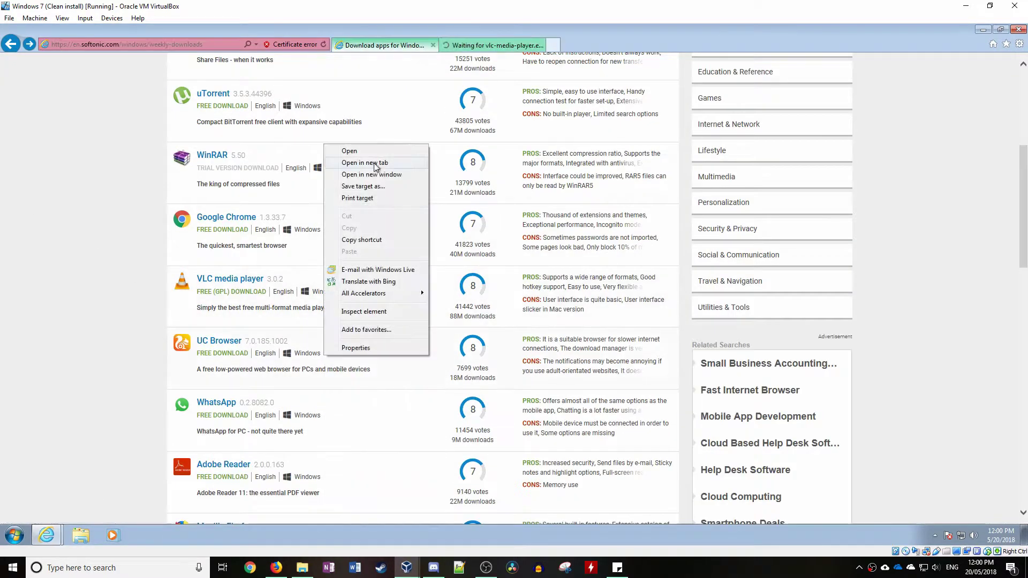
click(490, 45)
click(557, 263)
scroll(460, 327, down, 1)
click(275, 442)
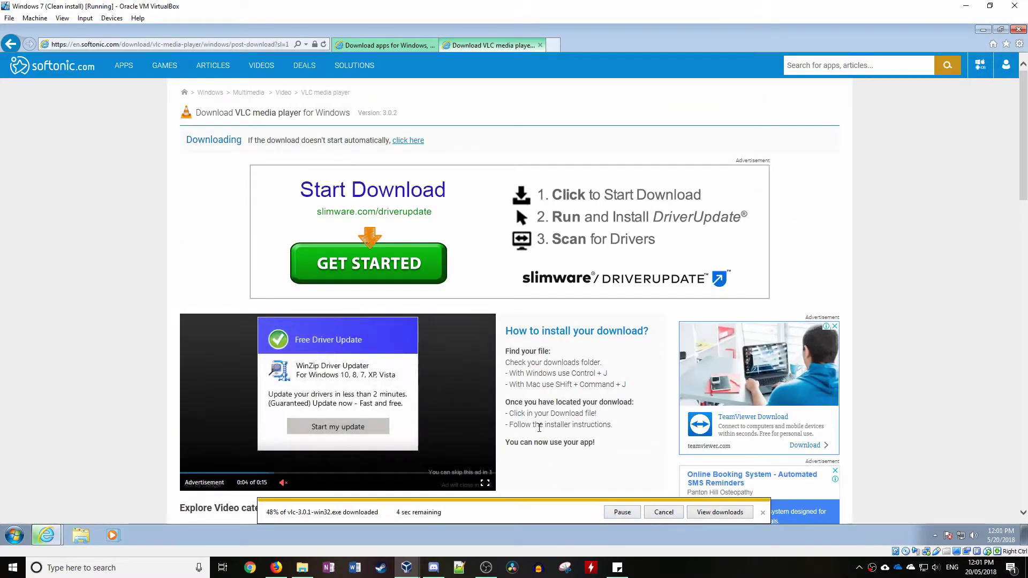
click(540, 45)
Open the UC Browser page in a new browser tab and download and save its installer
click(305, 354)
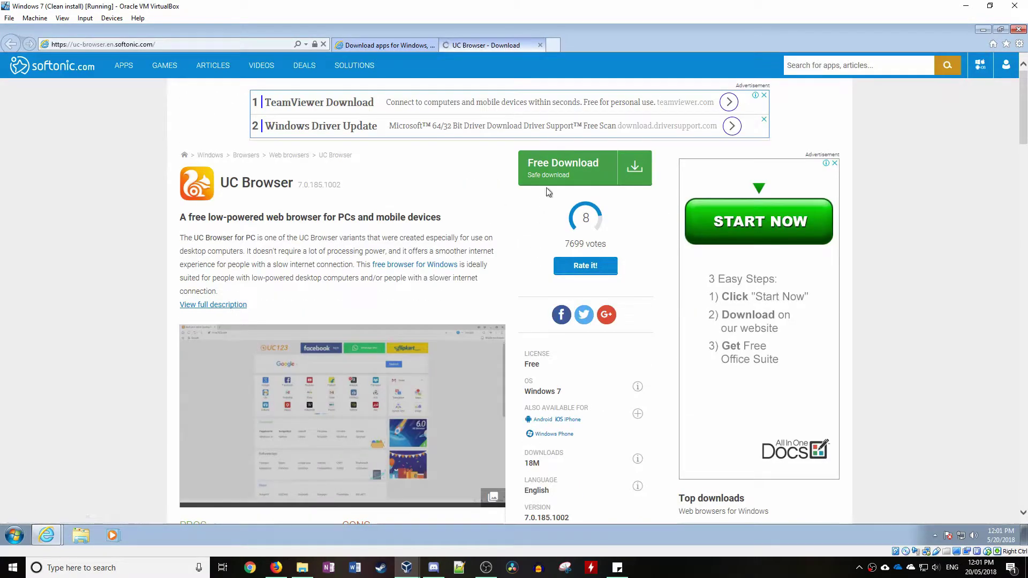
click(548, 177)
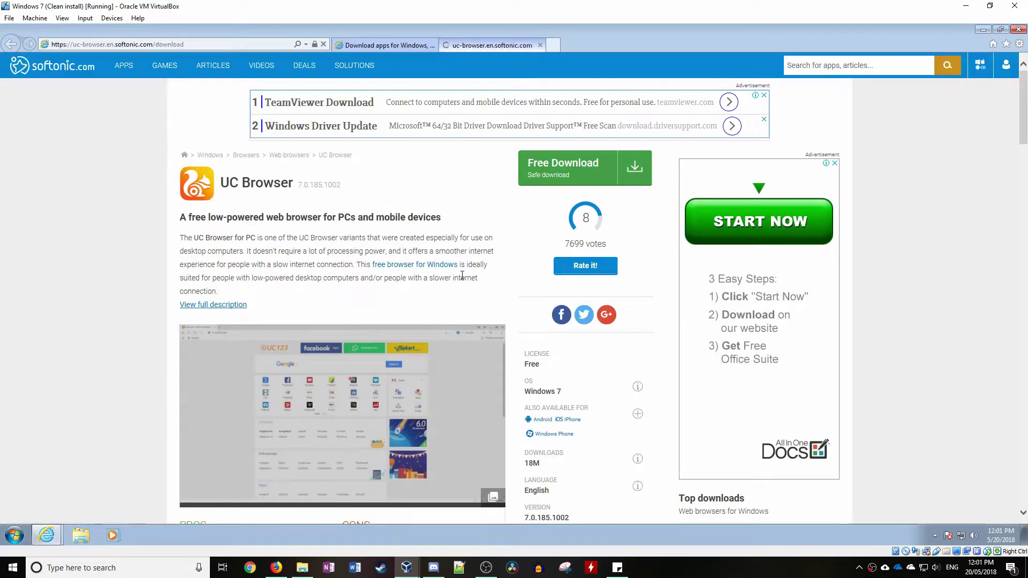
click(694, 513)
Return to the Softonic downloads list and open the WhatsApp page in a new browser tab
click(384, 45)
scroll(341, 328, down, 2)
right_click(341, 270)
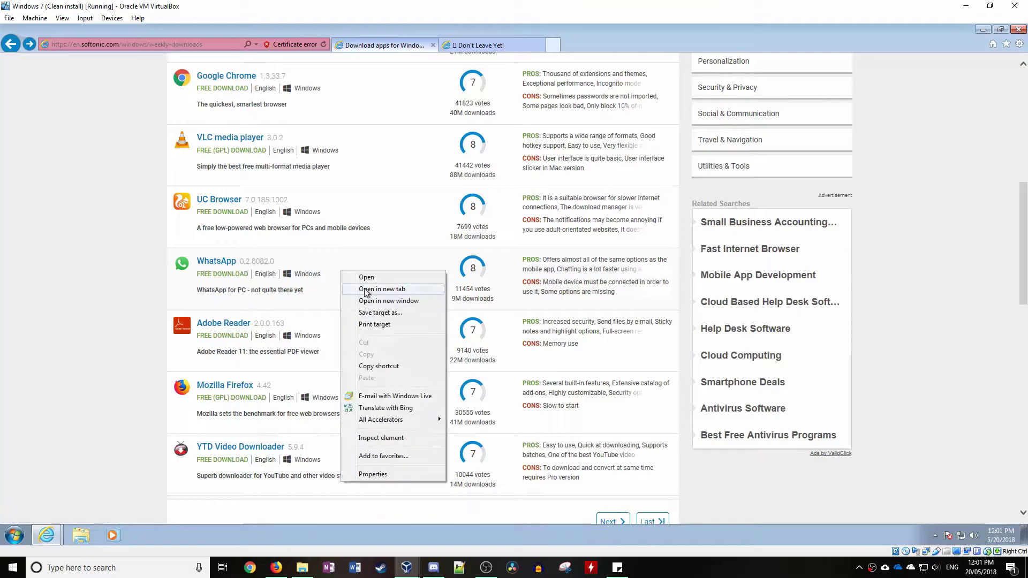
click(365, 290)
Open the Downloads folder in Windows Explorer, then return to the browser and close the UC Browser page
click(498, 46)
click(82, 536)
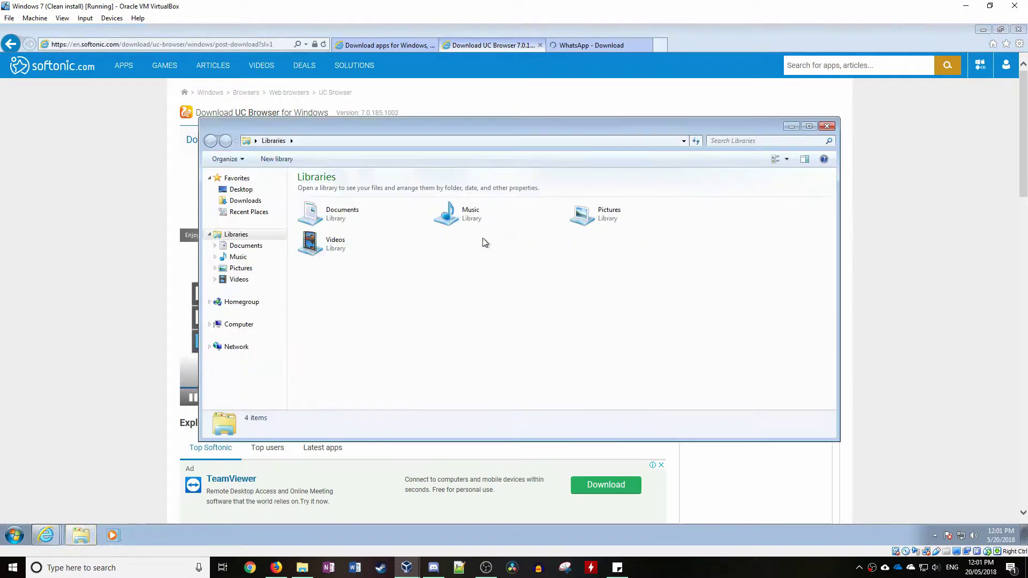
click(241, 200)
click(556, 46)
click(540, 47)
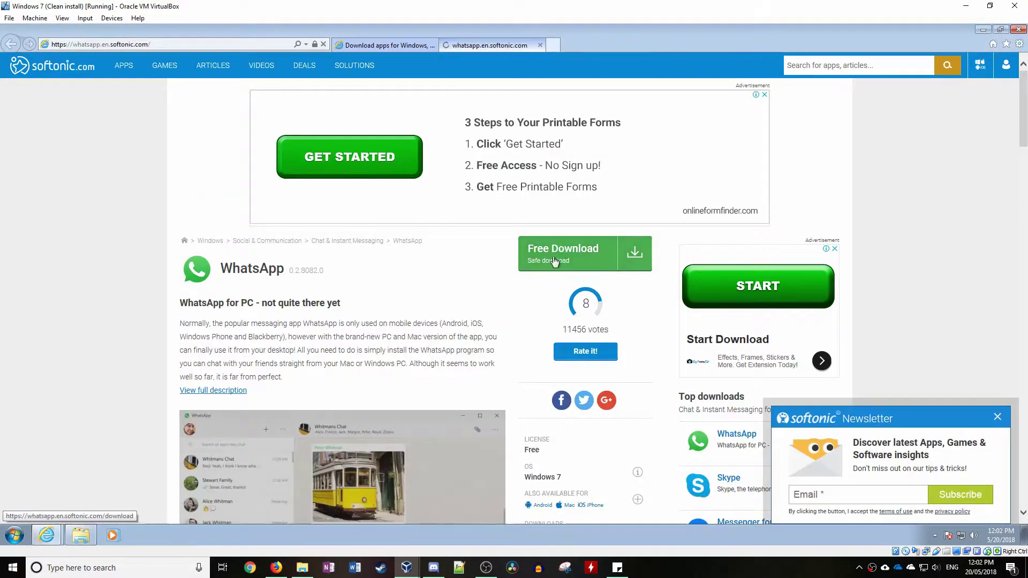
Download WhatsApp for Windows, save its installer, and return to the downloads list
click(560, 254)
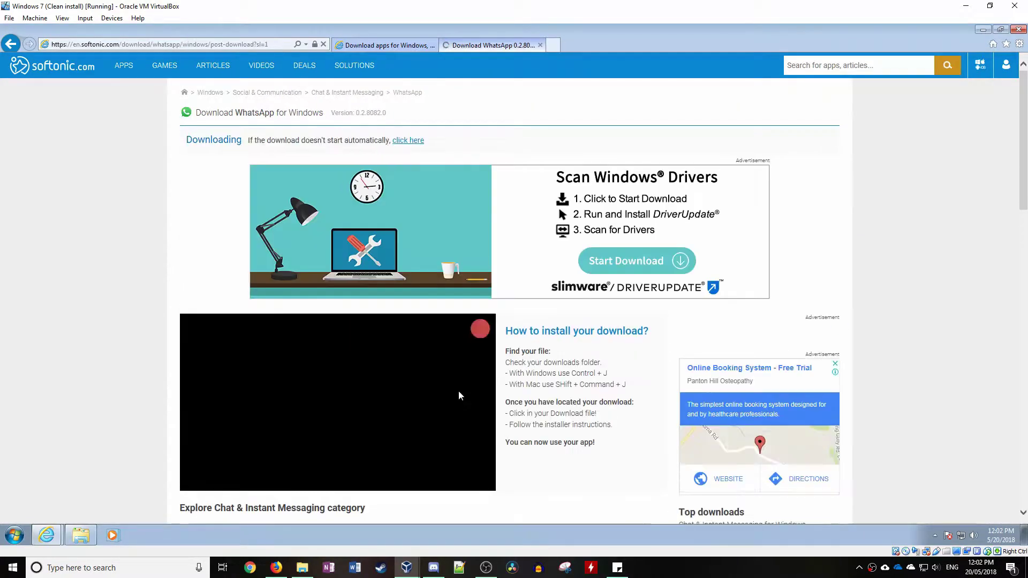
click(688, 512)
click(540, 46)
Try to download Adobe Reader through Softonic, then close the Adobe website and the Adobe Reader page
right_click(378, 340)
click(407, 145)
click(578, 45)
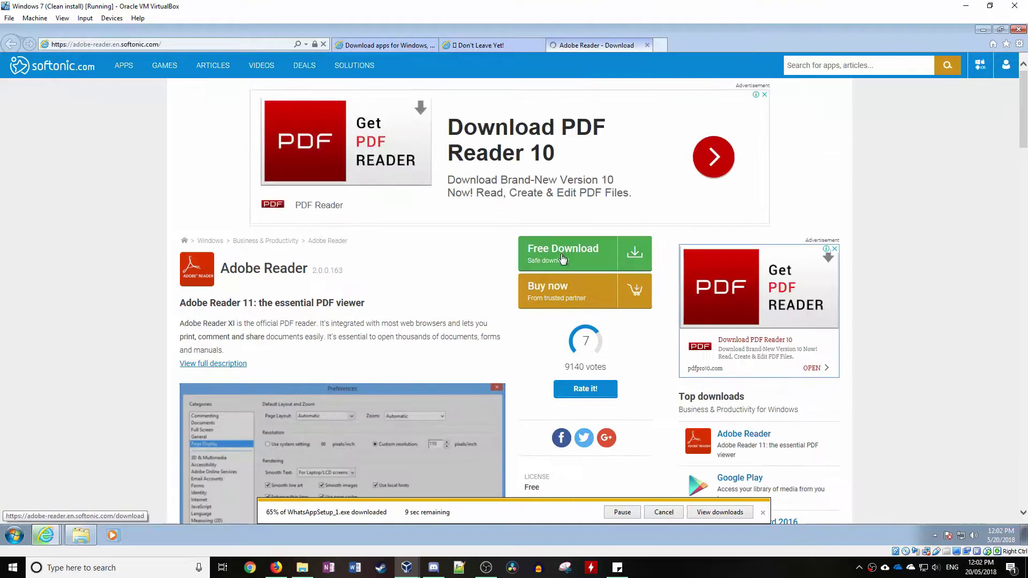
click(559, 260)
click(280, 377)
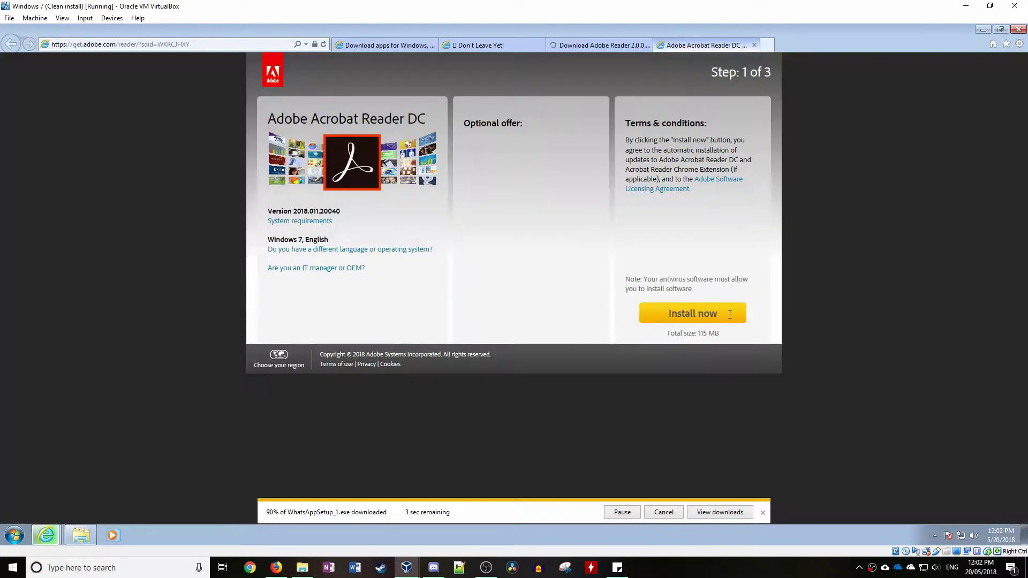
click(754, 45)
click(647, 45)
Close the WhatsApp page, open the Mozilla Firefox page in a new browser tab, and download and save its installer
click(539, 45)
right_click(345, 393)
click(375, 197)
click(487, 46)
click(546, 266)
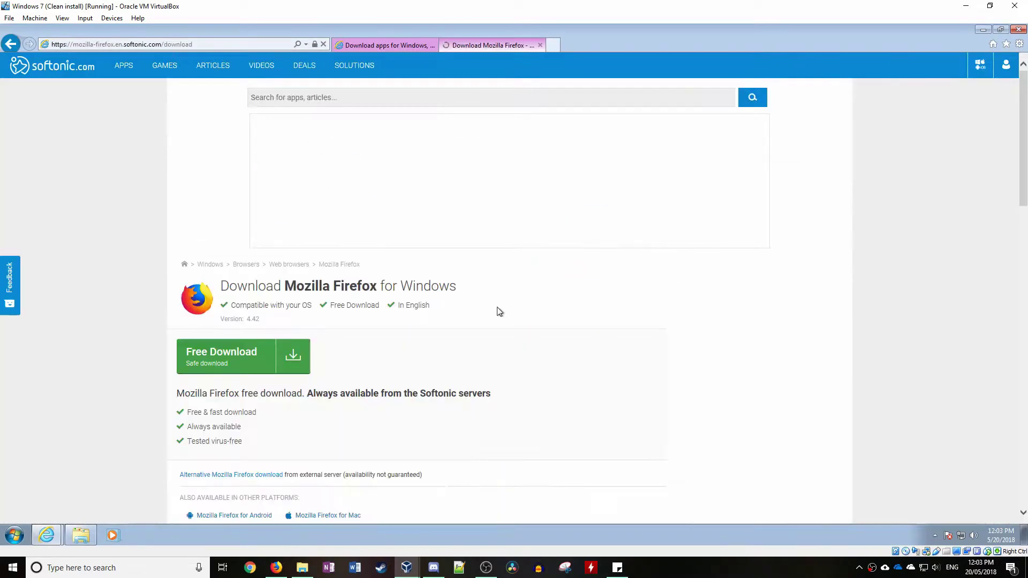
click(265, 371)
click(680, 511)
Open the YTD Video Downloader page from the list in a new browser tab and close the Firefox page
click(384, 45)
right_click(372, 459)
click(427, 265)
click(598, 45)
click(539, 45)
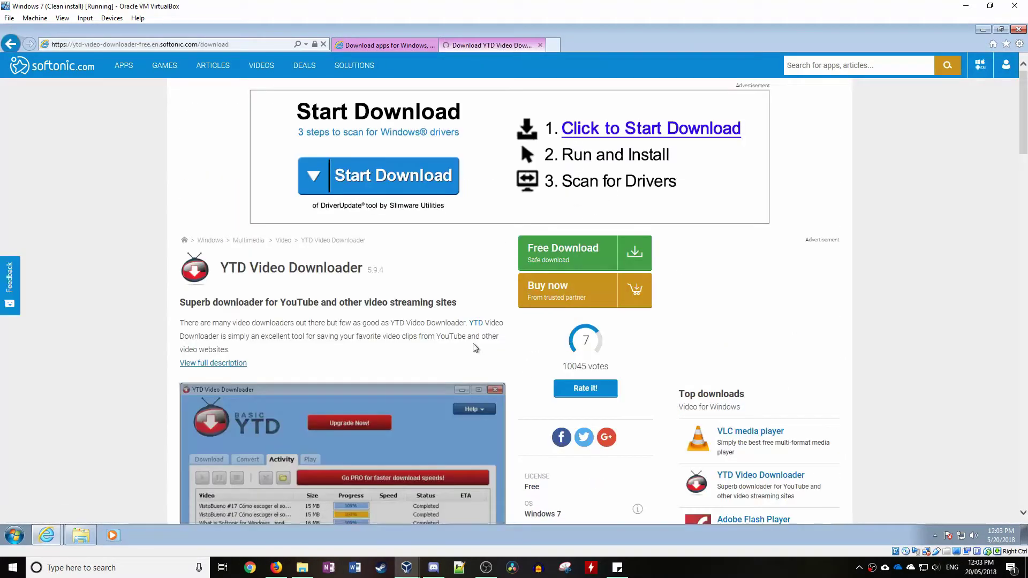
Follow the link to the YTD developer's website and download and save the free YTD Basic installer
click(476, 323)
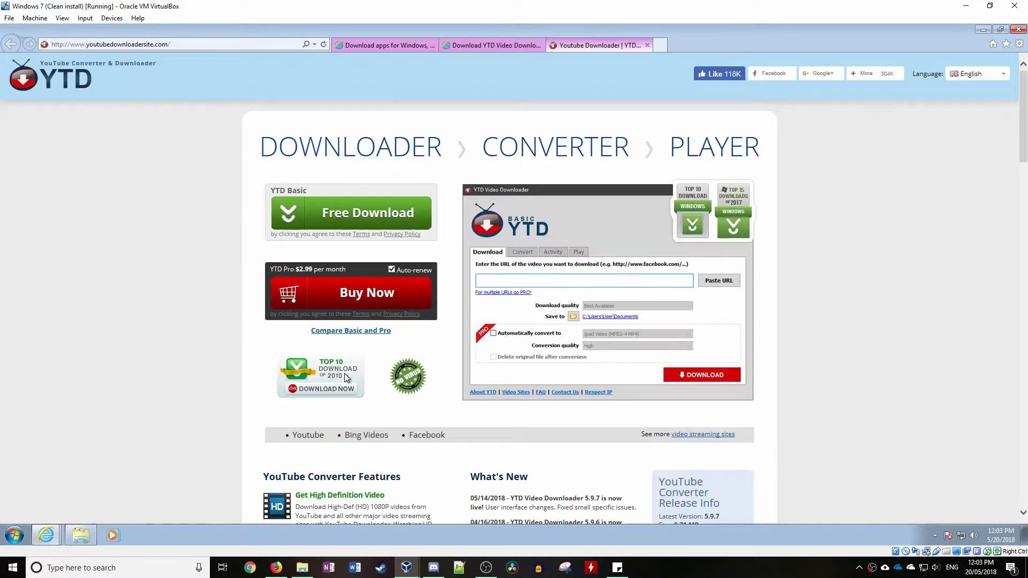
click(394, 210)
click(683, 512)
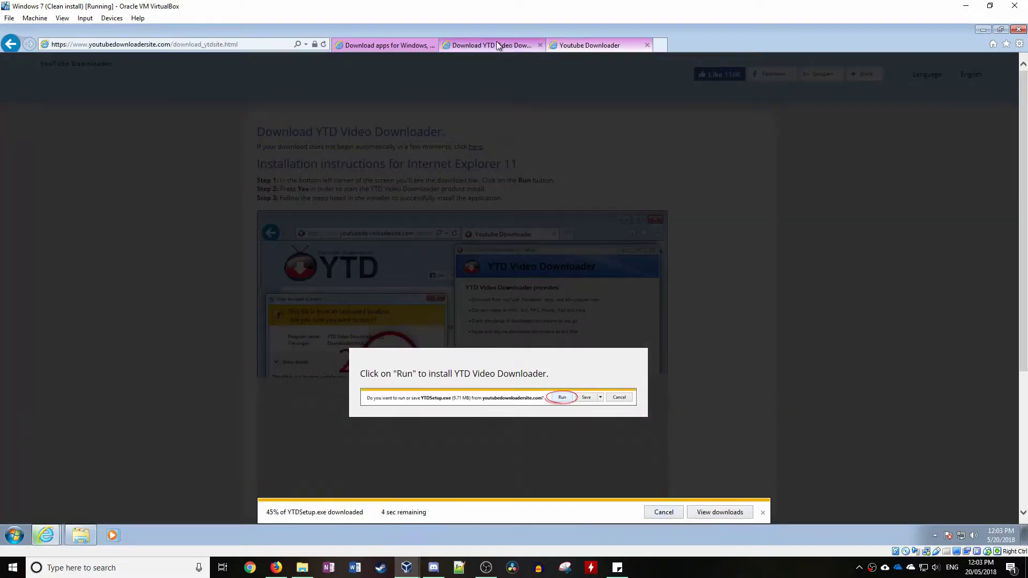
Close the Softonic YTD page and the browser, and bring up the Downloads folder with the saved installers
click(540, 45)
click(80, 535)
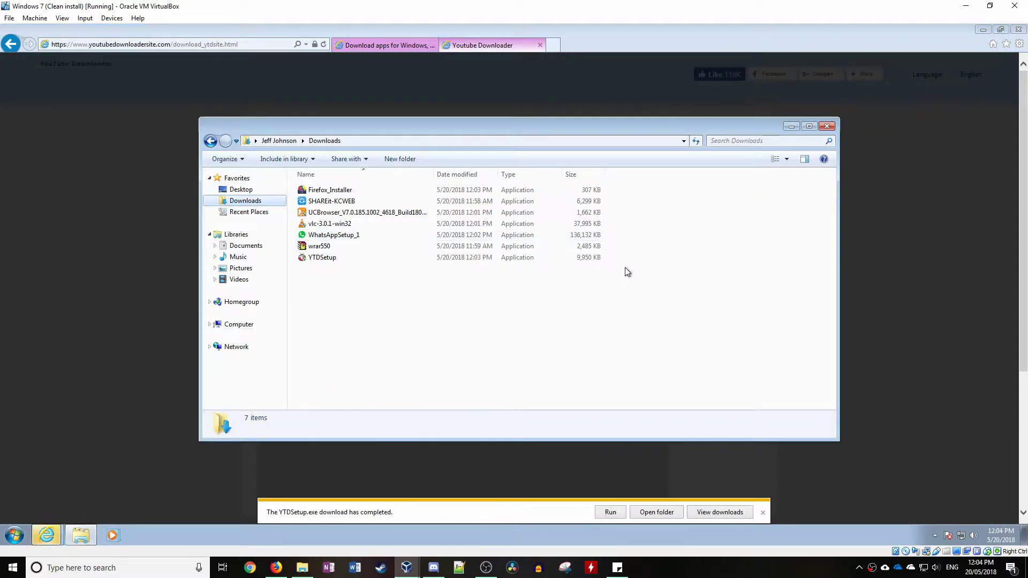
click(794, 128)
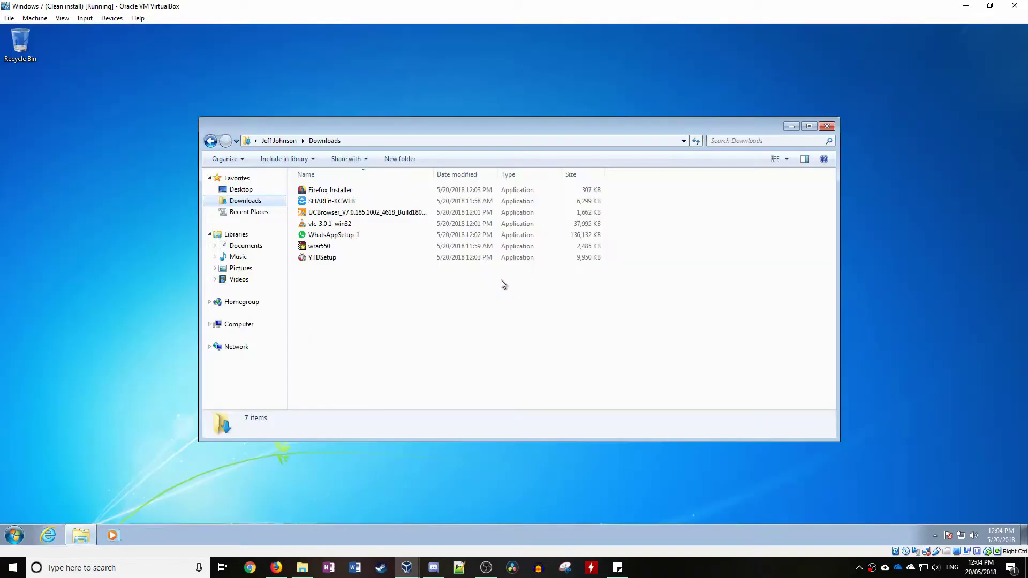
click(726, 562)
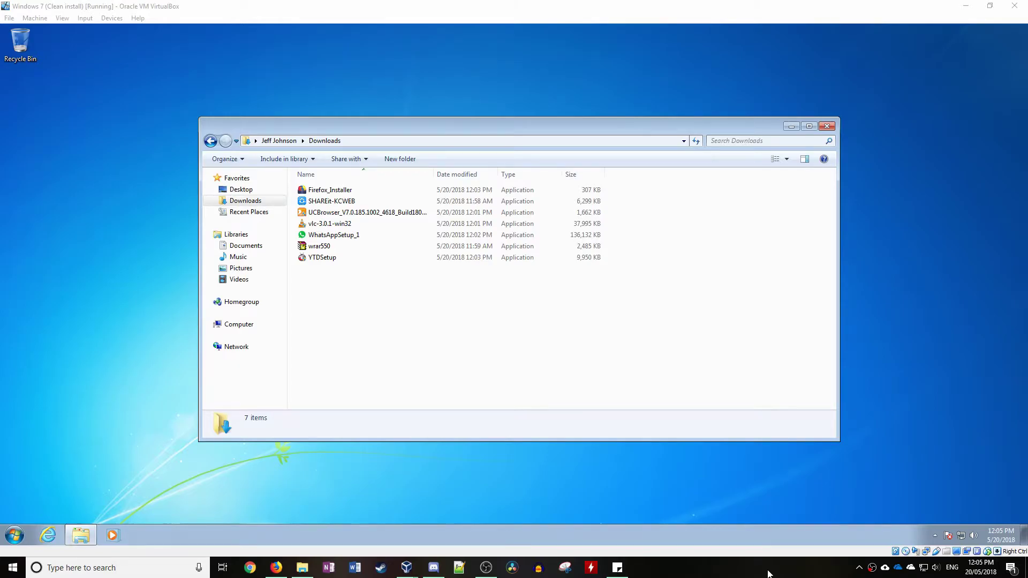
Run Firefox_Installer from the Downloads folder, then launch the SHAREit-KCWEB installer, accepting the security prompts
double_click(383, 190)
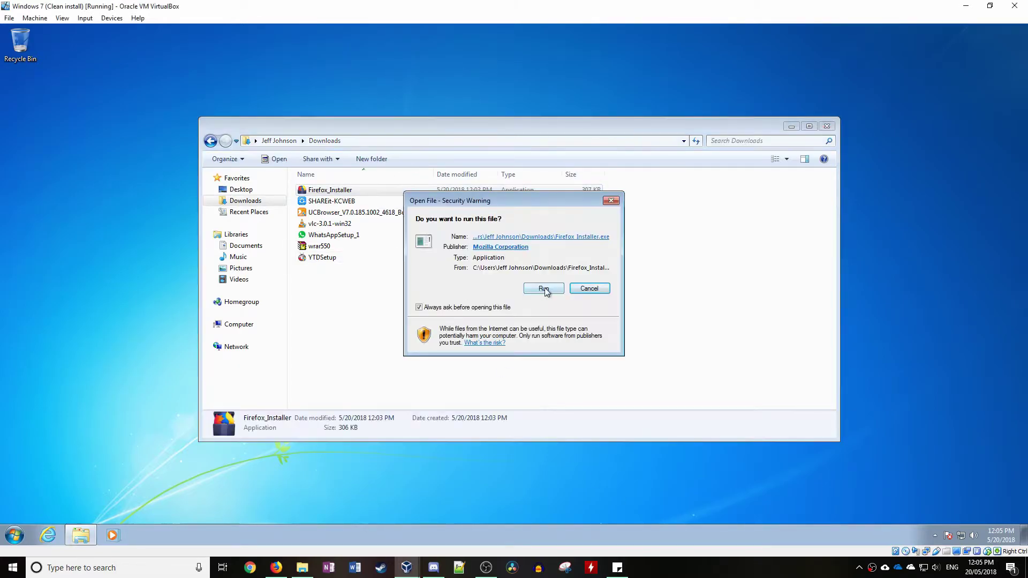
click(545, 287)
click(546, 294)
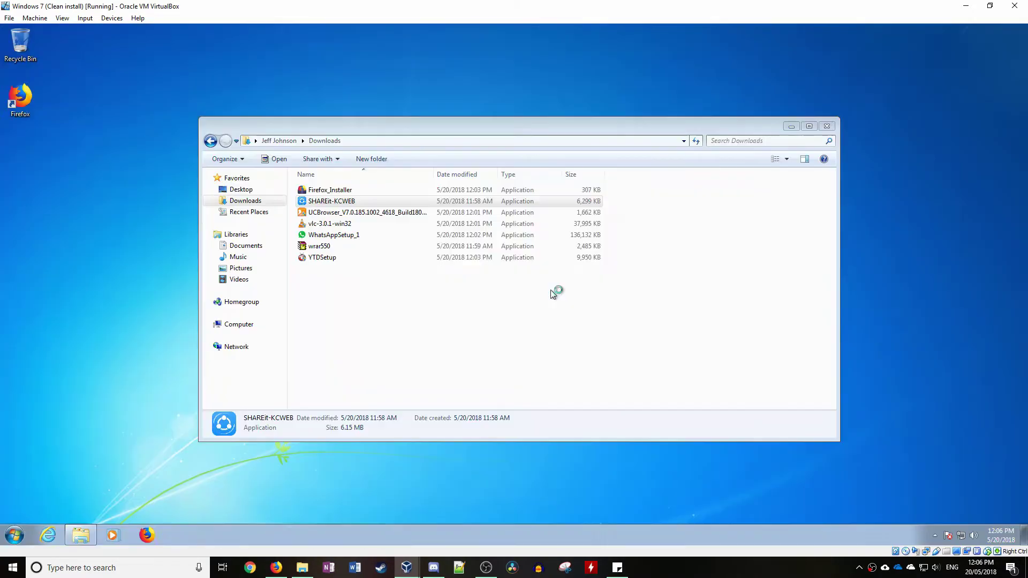
Complete the SHAREit setup wizard and run the UCBrowser_V7.0.185.1002 installer from the Downloads folder
click(576, 365)
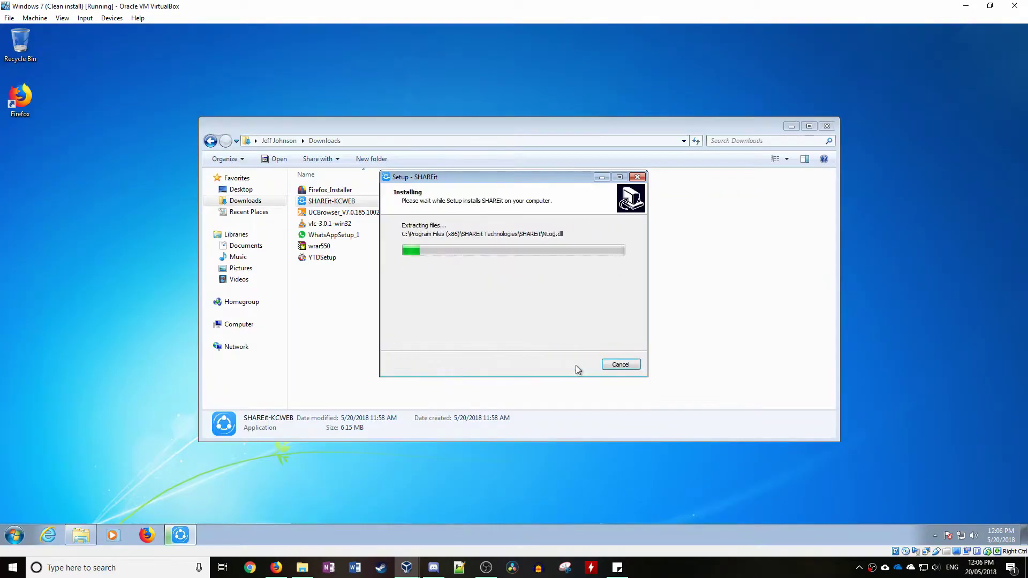
click(576, 365)
double_click(375, 224)
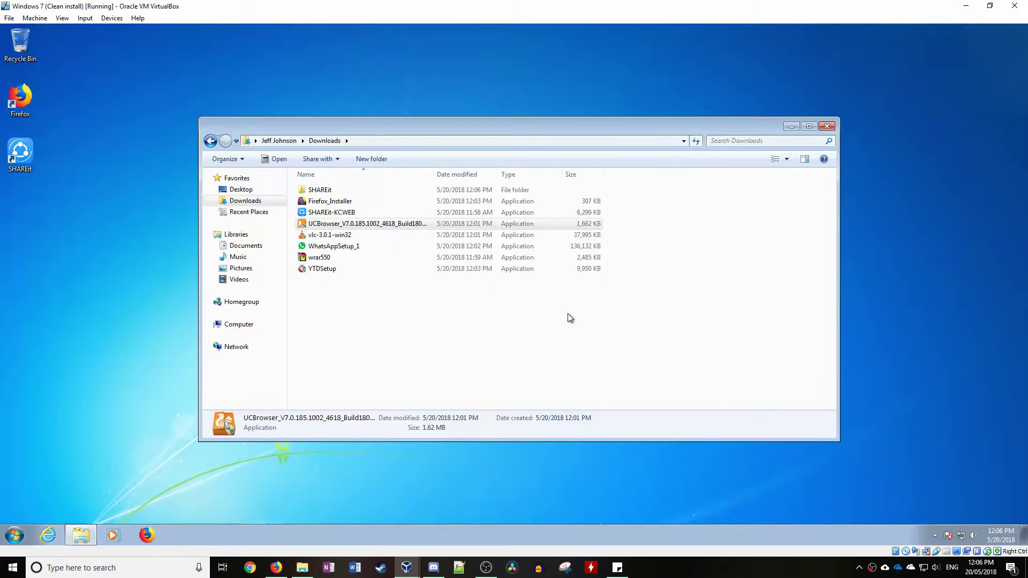
click(557, 210)
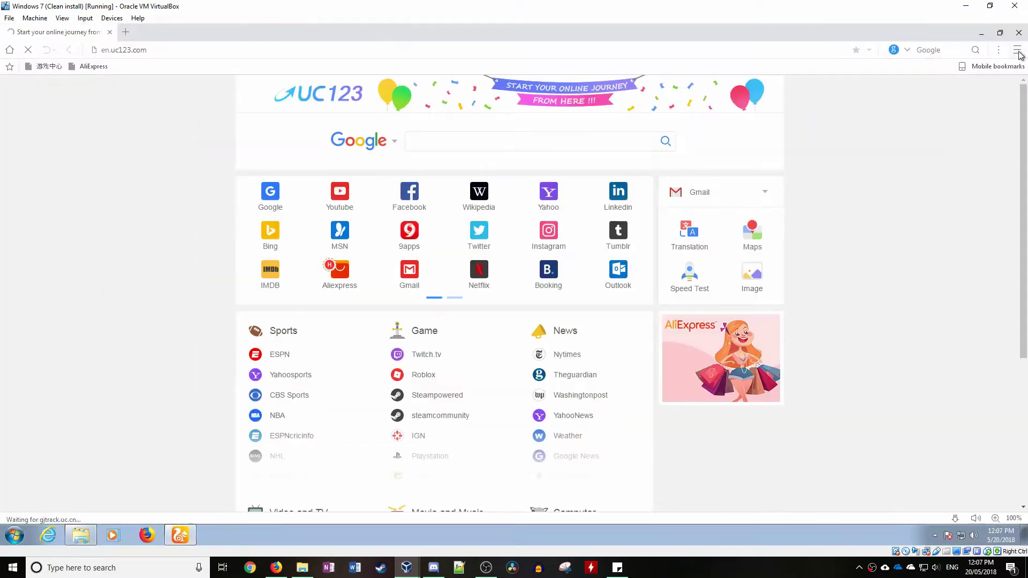
Install VLC media player from vlc-3.0.1-win32, allowing the changes and keeping the default setup options, with the player set to run on finish
double_click(323, 234)
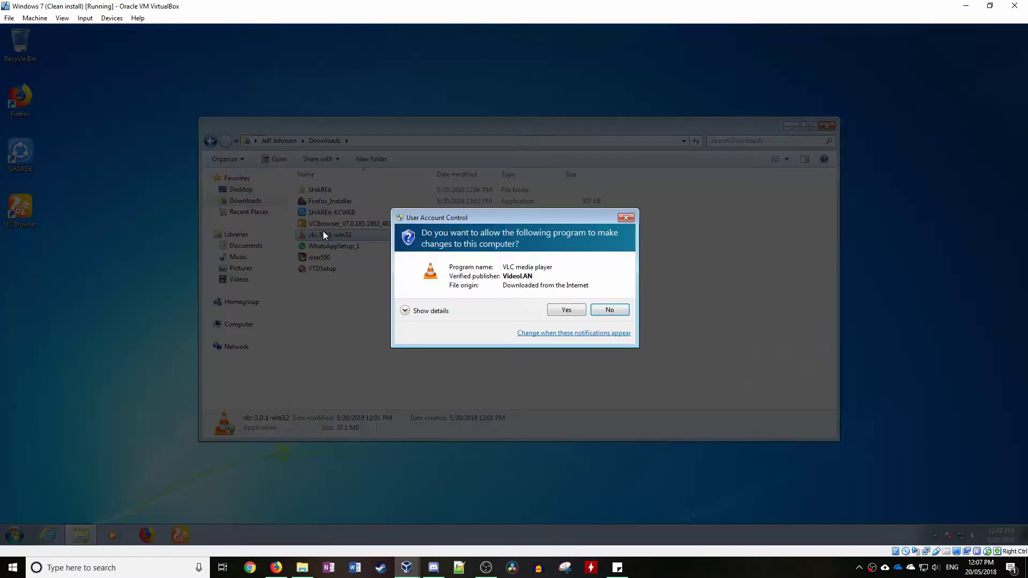
key(alt+y)
key(Return)
click(567, 363)
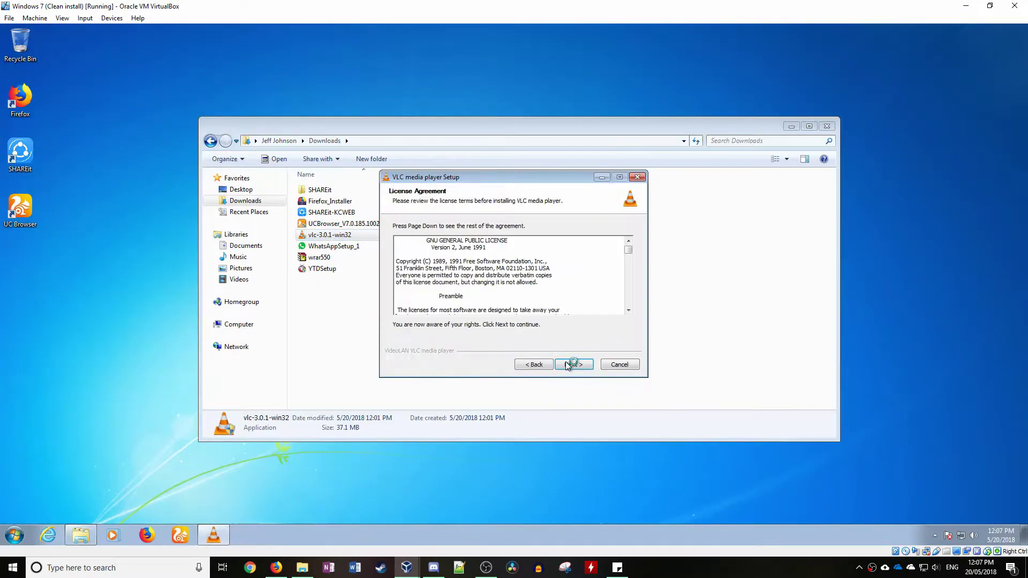
click(567, 363)
click(566, 362)
click(566, 363)
click(417, 250)
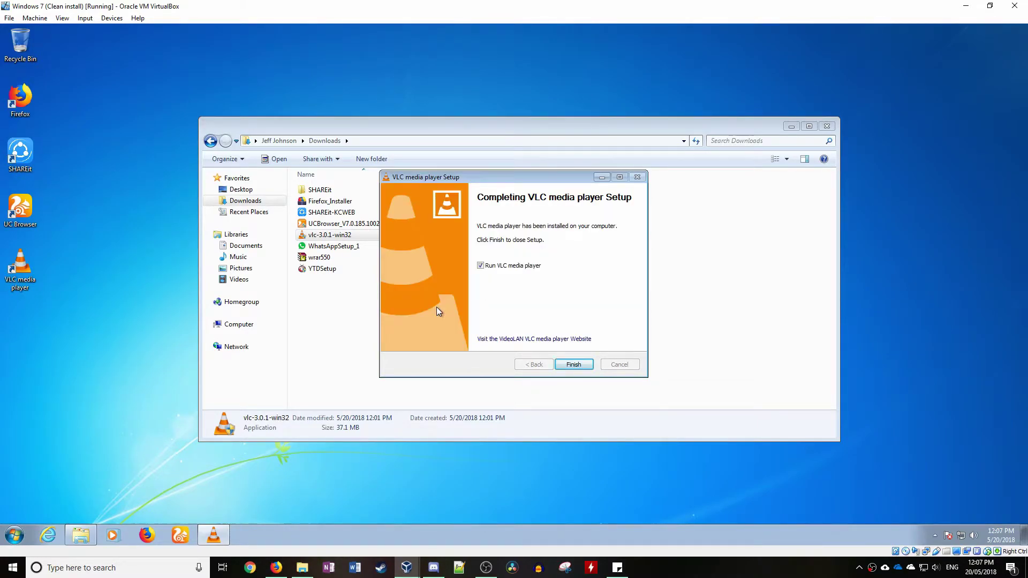
click(571, 364)
Run WhatsAppSetup_1 from the Downloads folder, accepting the security prompt
key(Down)
key(Return)
click(544, 289)
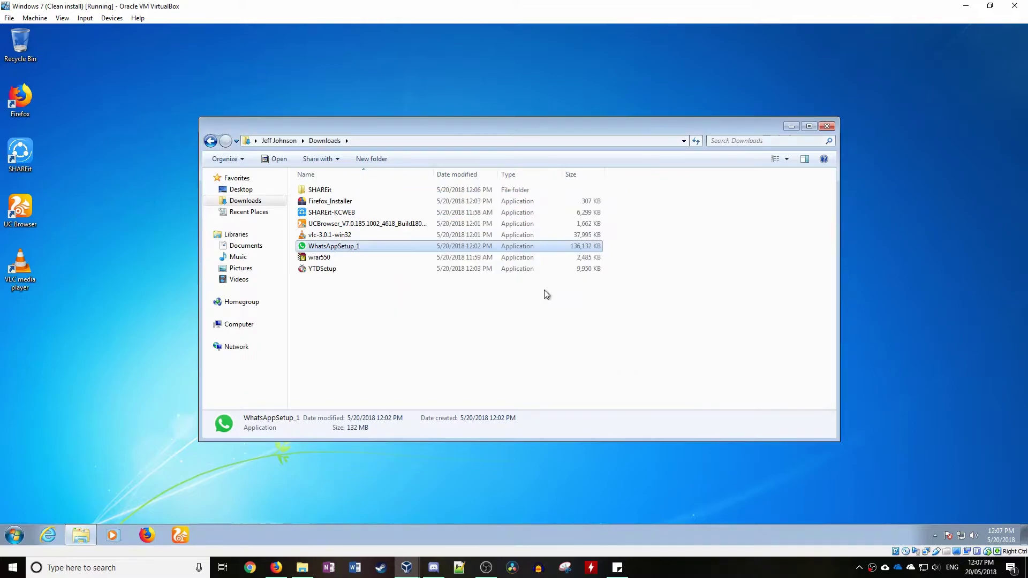
click(552, 290)
Launch the wrar550 installer from the Downloads folder, accepting its prompts, and close the WhatsApp sign-in window
double_click(380, 256)
click(547, 288)
click(547, 290)
click(577, 365)
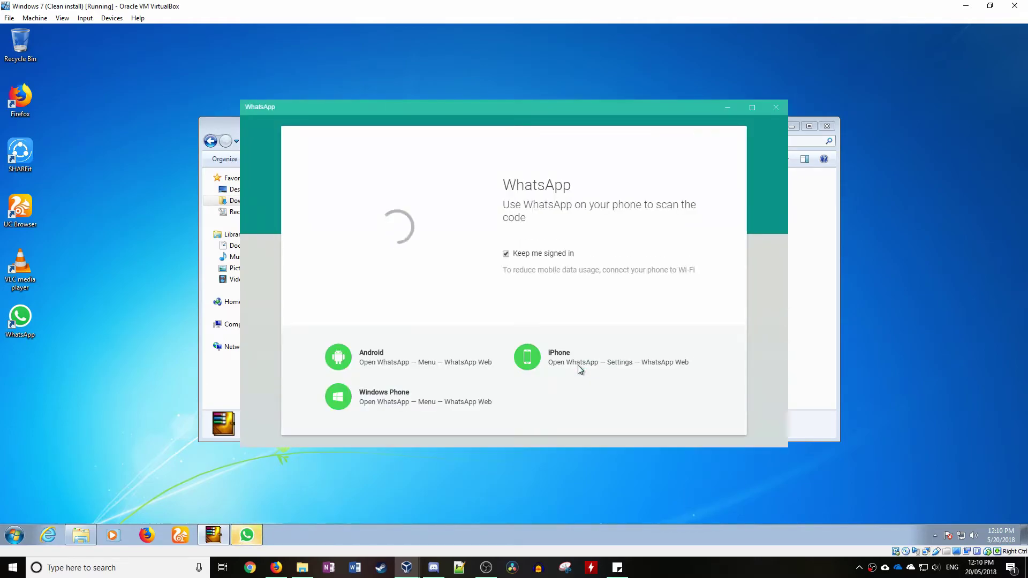
click(771, 107)
Install YTD Video Downloader from YTDSetup in the Downloads folder, allowing the changes and leaving it set to start on finish
key(alt+Tab)
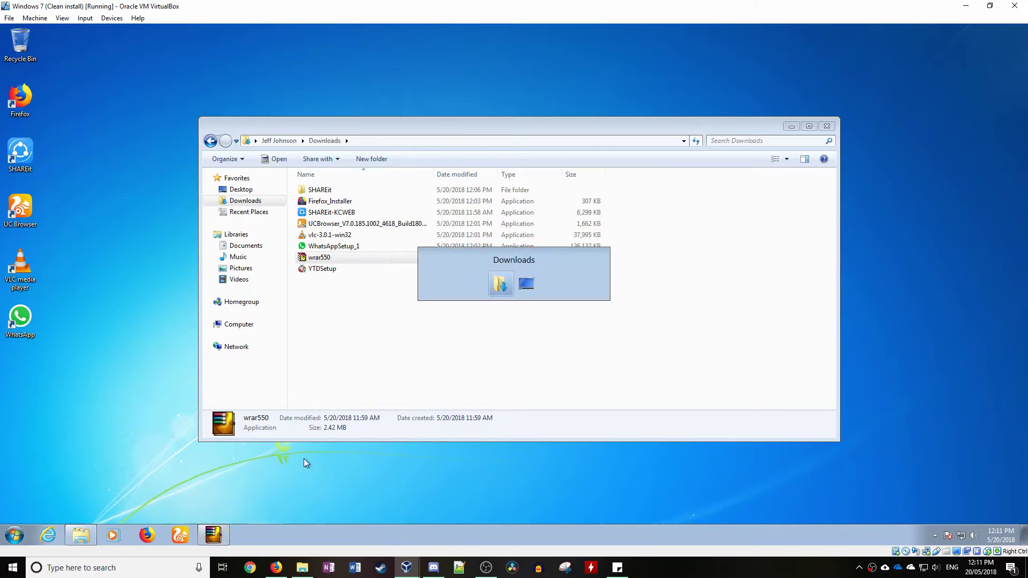
double_click(408, 269)
click(566, 309)
click(592, 363)
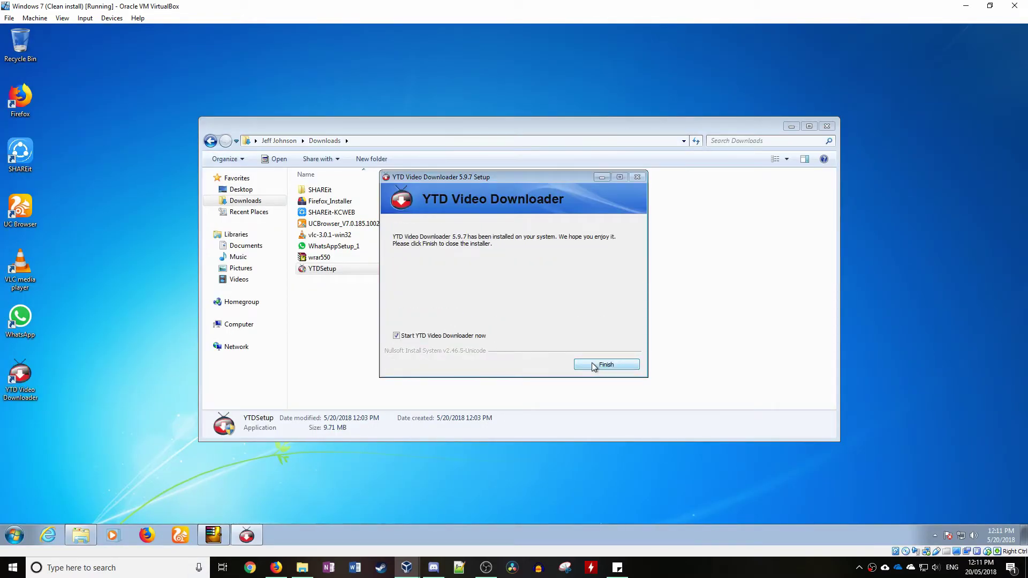
click(592, 361)
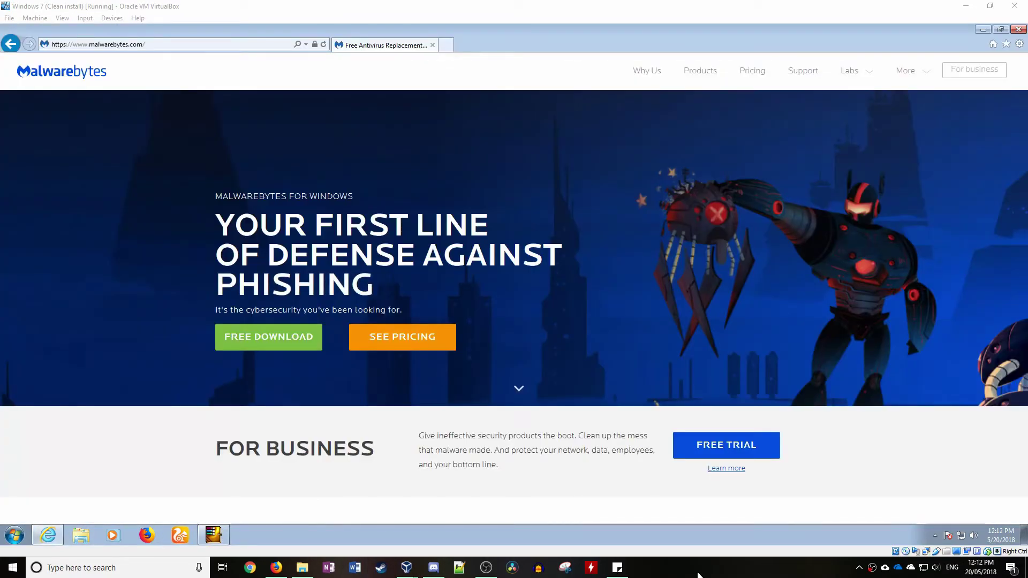
Download the free Malwarebytes for Windows installer from the Malwarebytes site and run it from the Downloads folder
click(274, 339)
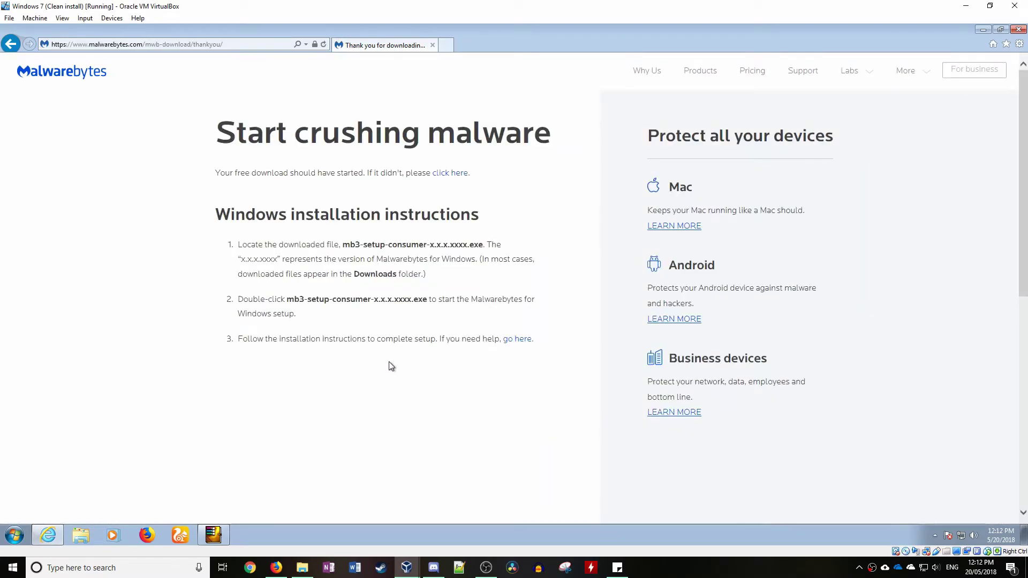
click(689, 514)
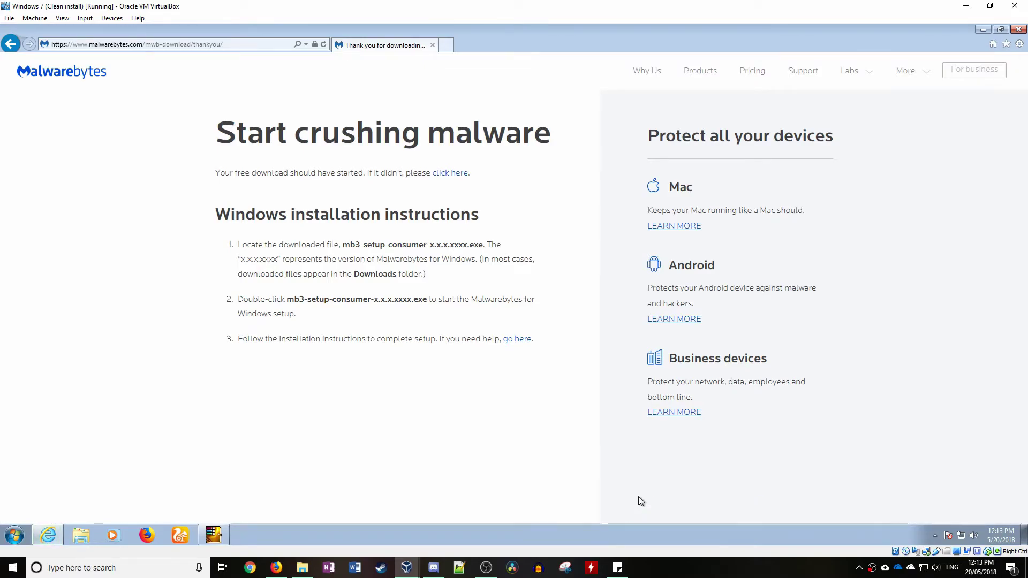
click(81, 535)
click(355, 213)
double_click(354, 212)
click(557, 289)
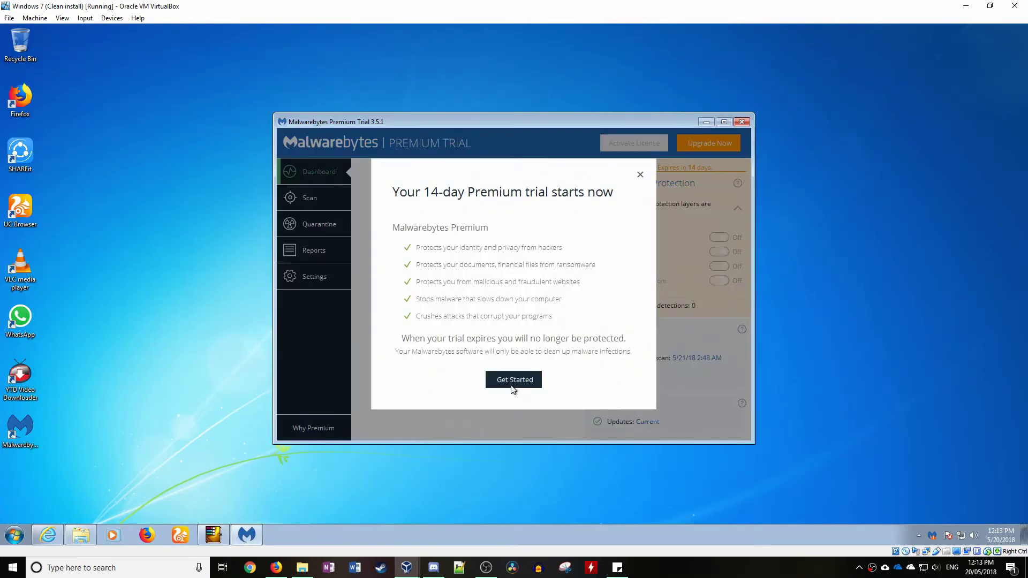
Dismiss the Malwarebytes Premium trial introduction and run a Threat Scan of the computer
click(511, 382)
click(481, 372)
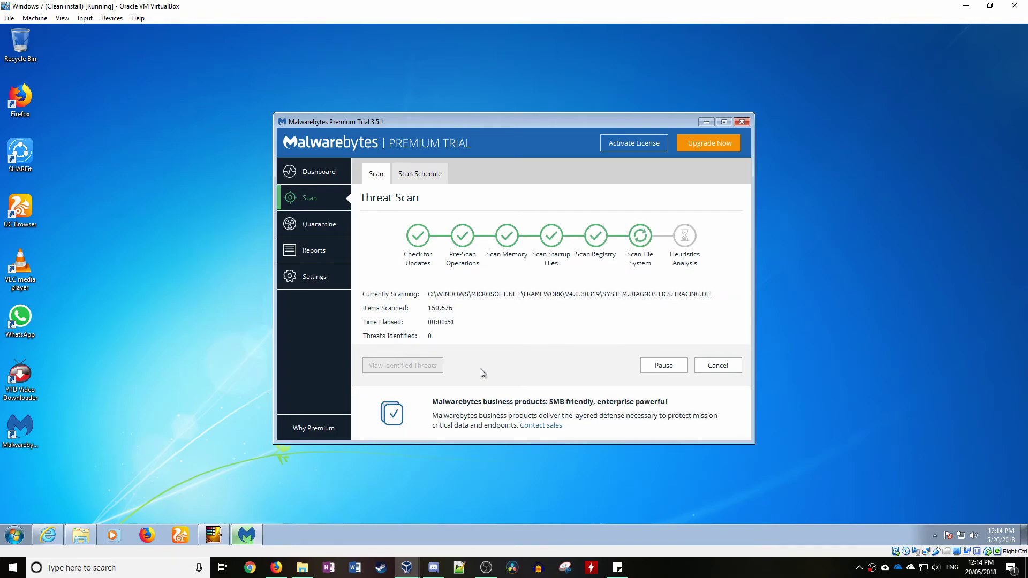
click(703, 576)
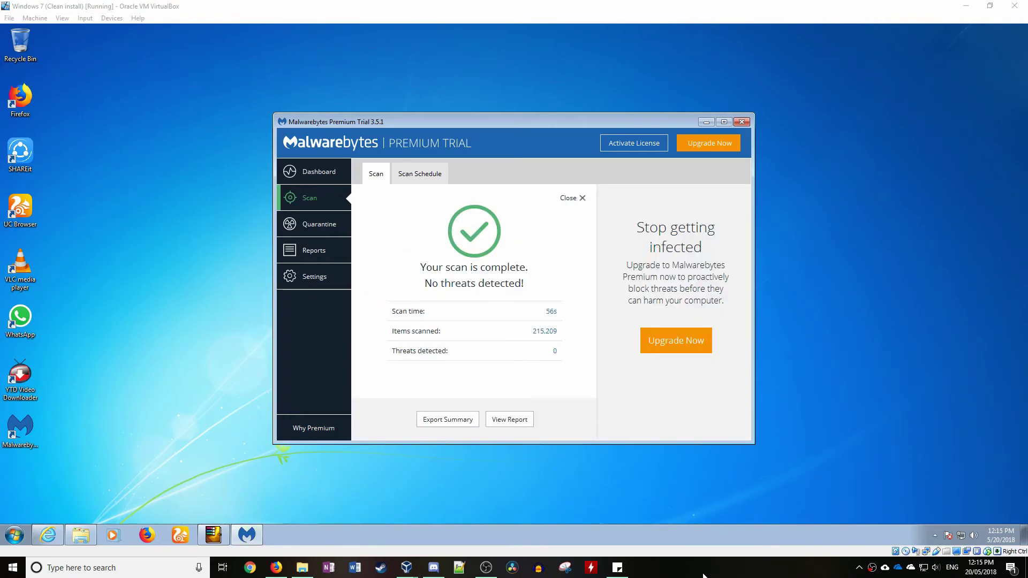